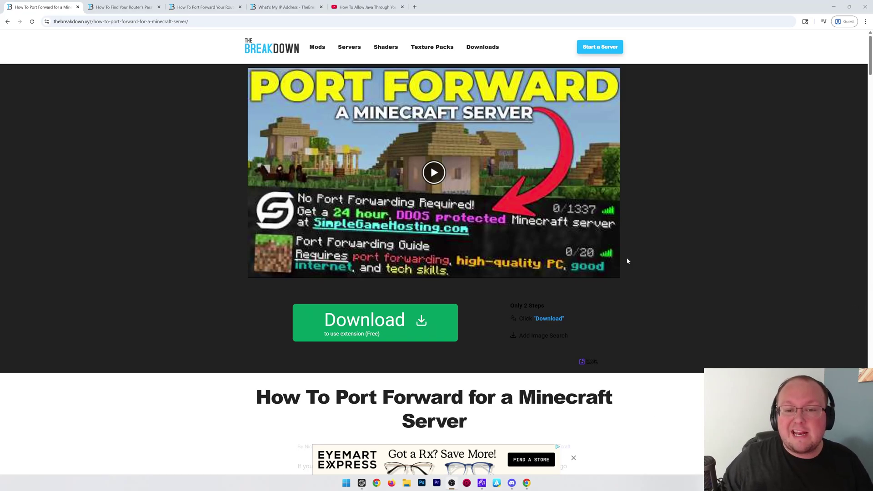
Minimize Chrome to put the Minecraft port-forwarding guide away.
left_click(834, 6)
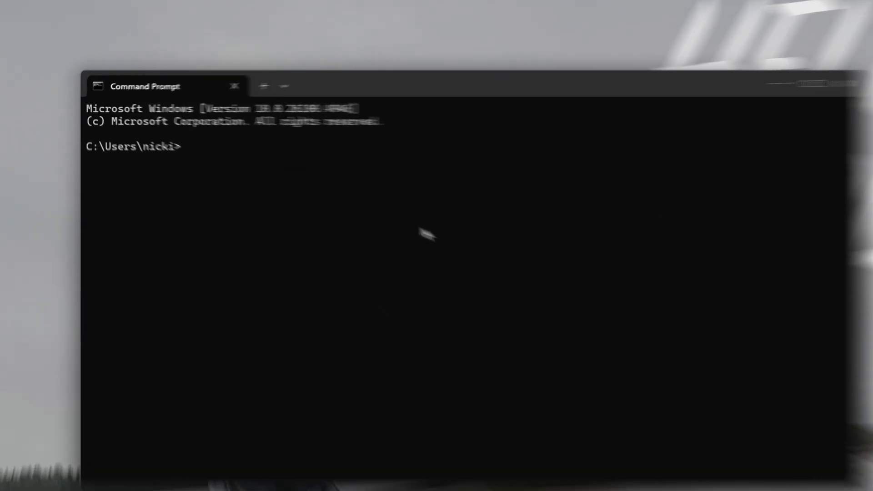
Run ipconfig to show IPv4 192.168.1.55 and default gateway 192.168.1.1.
type("ipconfig")
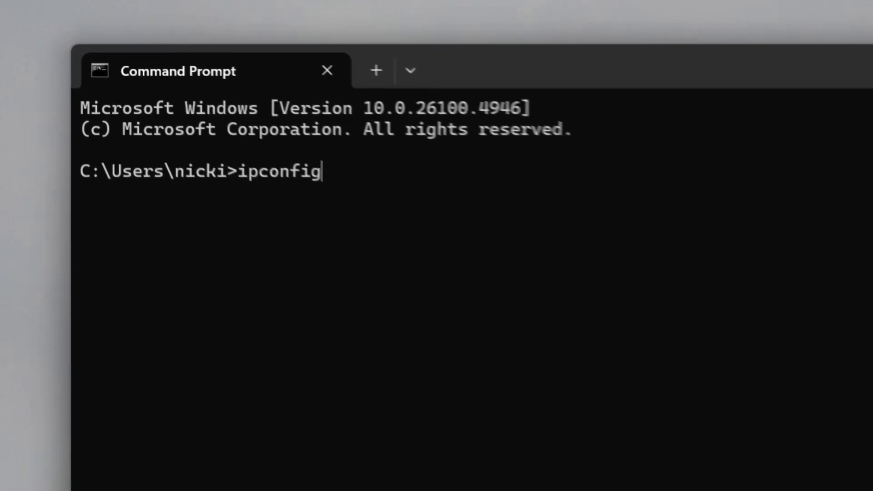
key("Return")
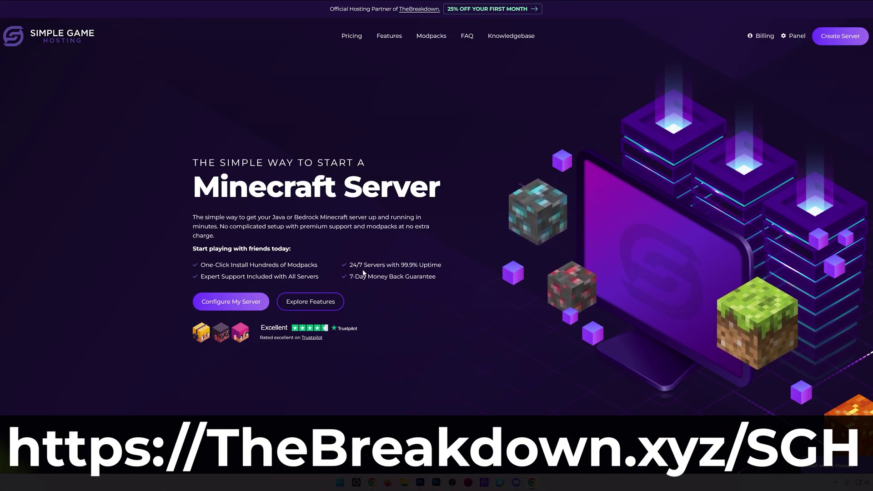
Scroll Simple Game Hosting and switch its modpack list between FTB and Technic.
scroll(317, 283, "down", 1)
scroll(317, 283, "down", 5)
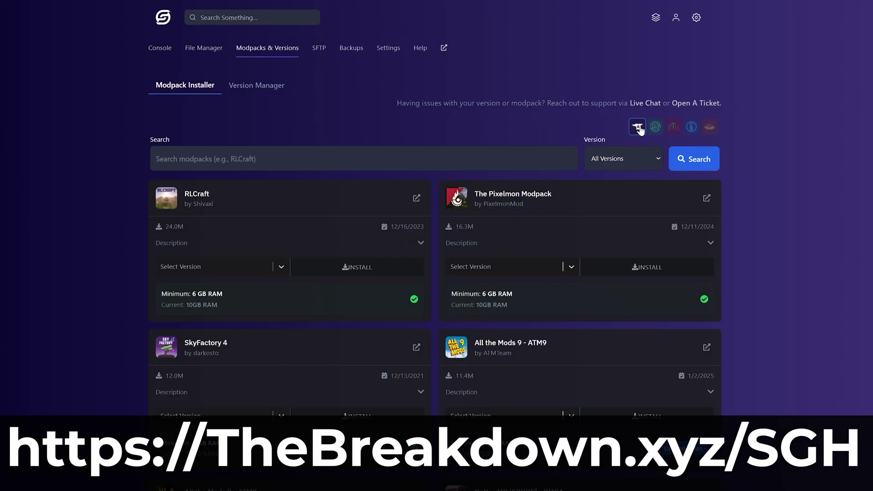
left_click(656, 127)
left_click(674, 128)
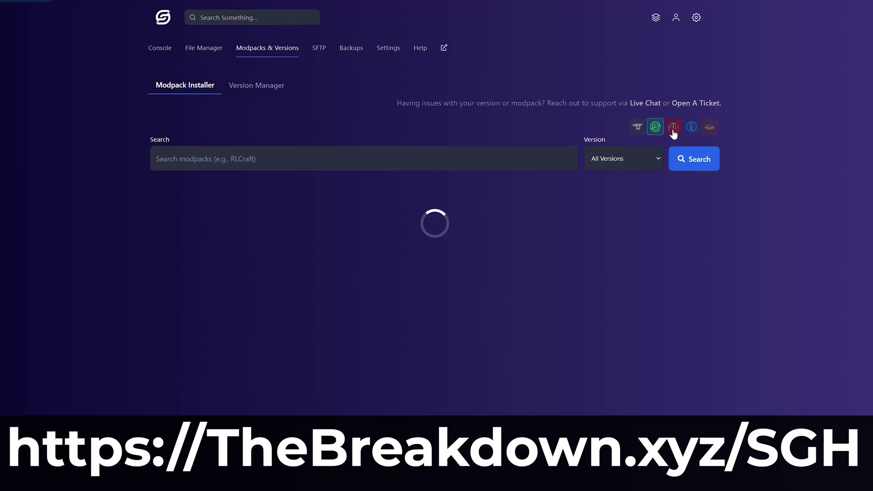
left_click(691, 129)
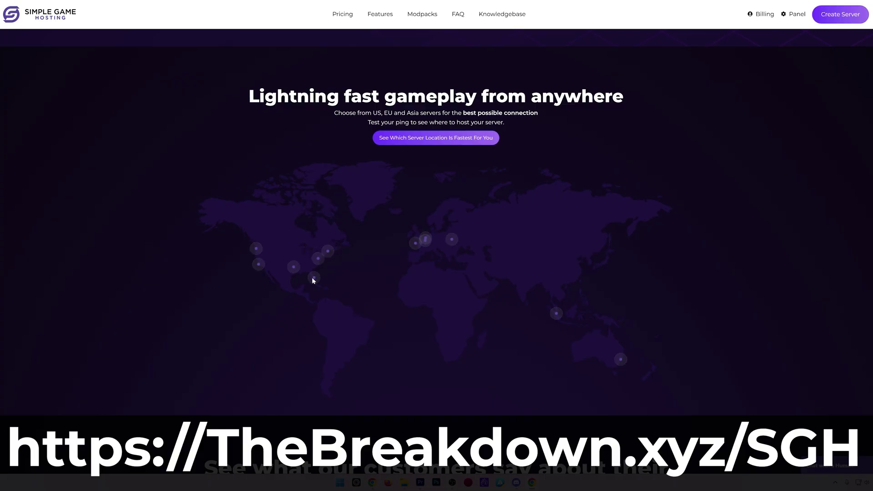
mouse_move(315, 278)
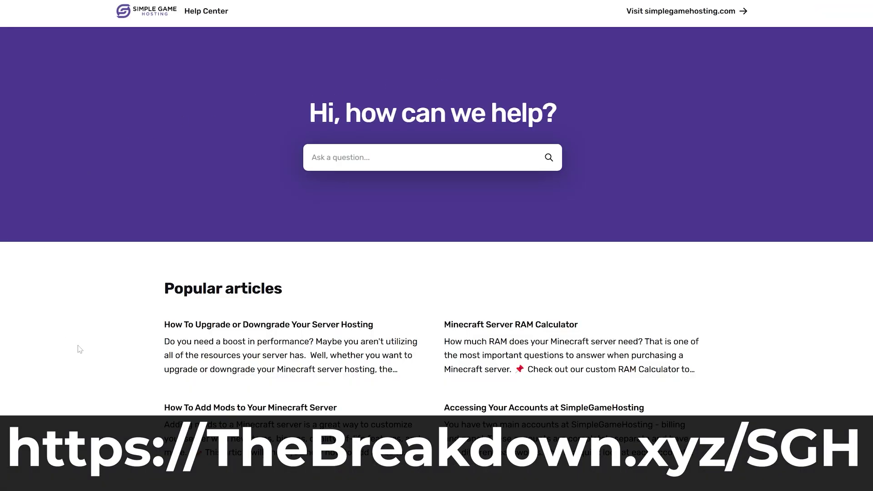
scroll(78, 348, "down", 5)
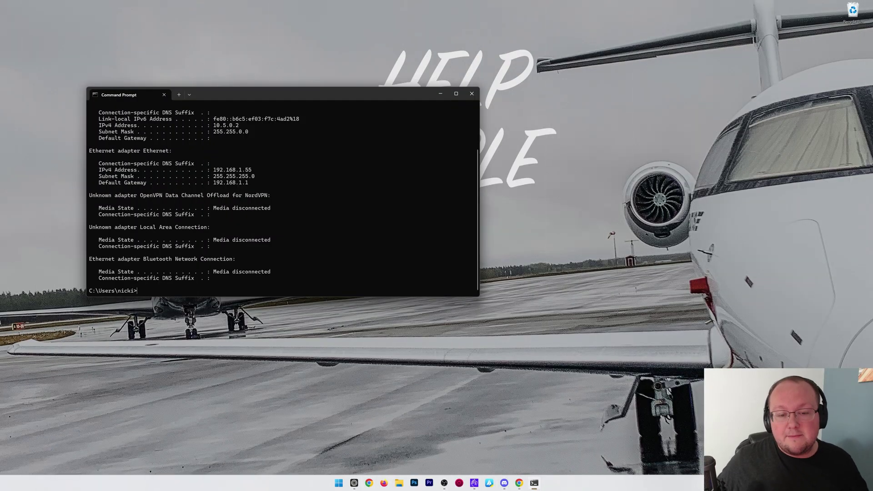
Launch Notepad via Windows search and clear the leftover Forge text.
key("super")
type("note")
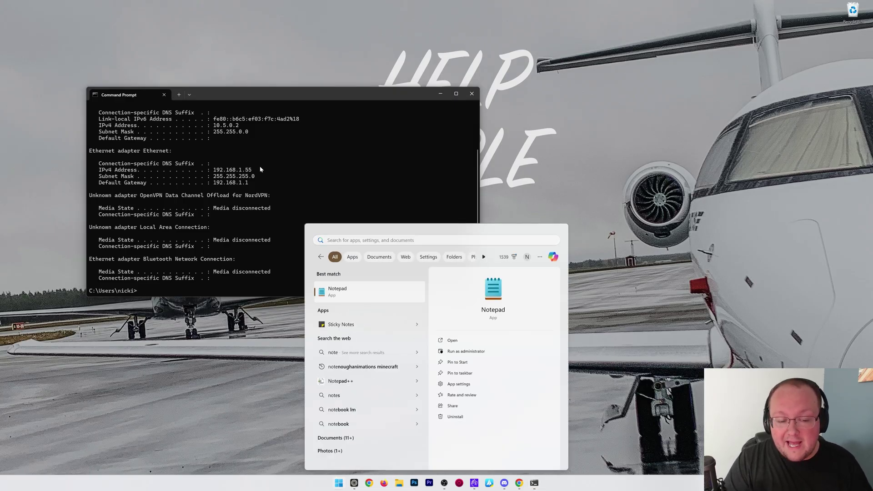
key("Return")
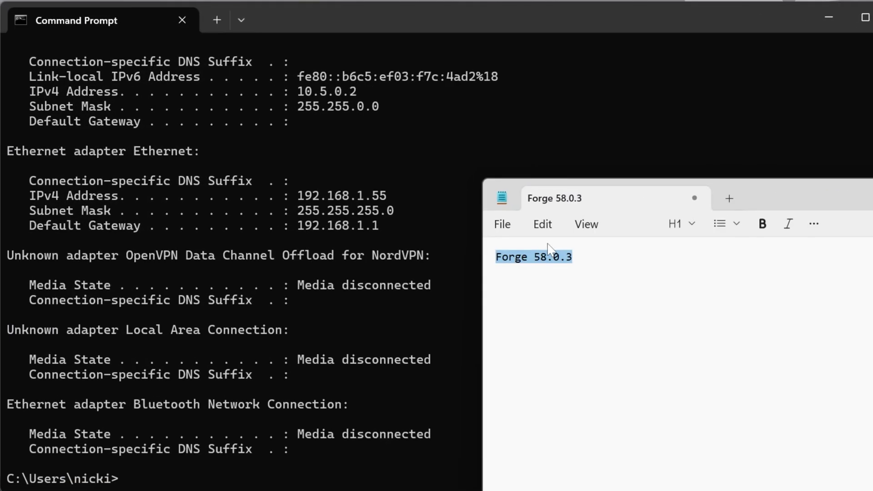
key("BackSpace")
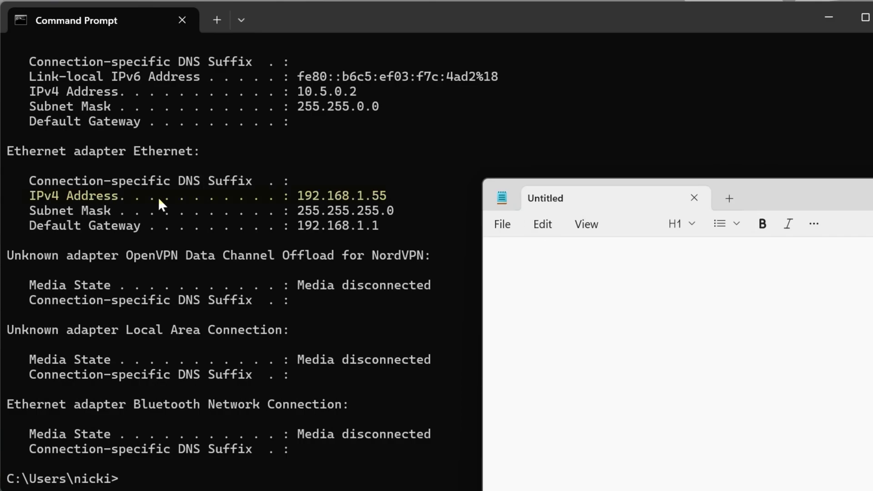
Write 'IPv4: 192.168.1.55' and 'Default Gateway: 192.168.1.1', then select the gateway address.
type("19")
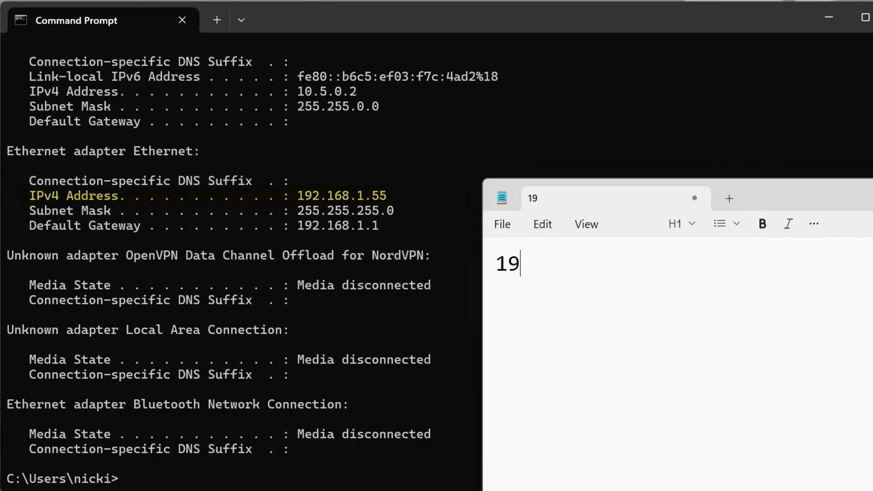
type("2.168.")
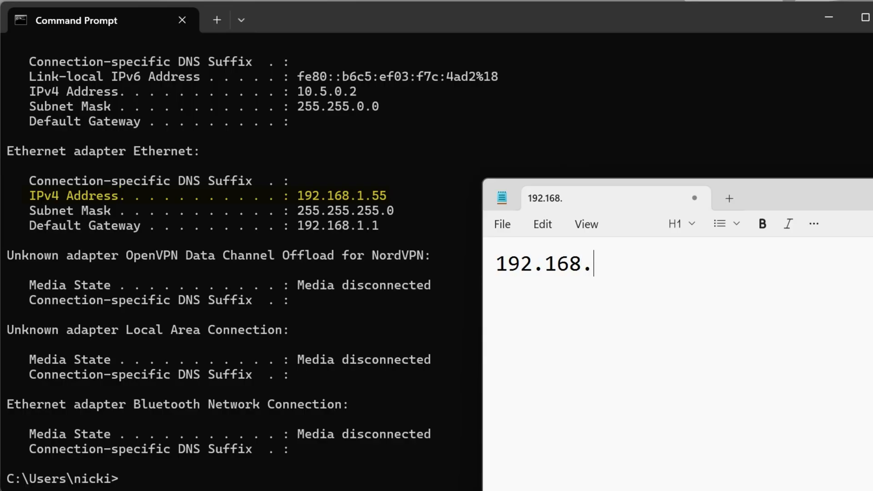
type("1.55")
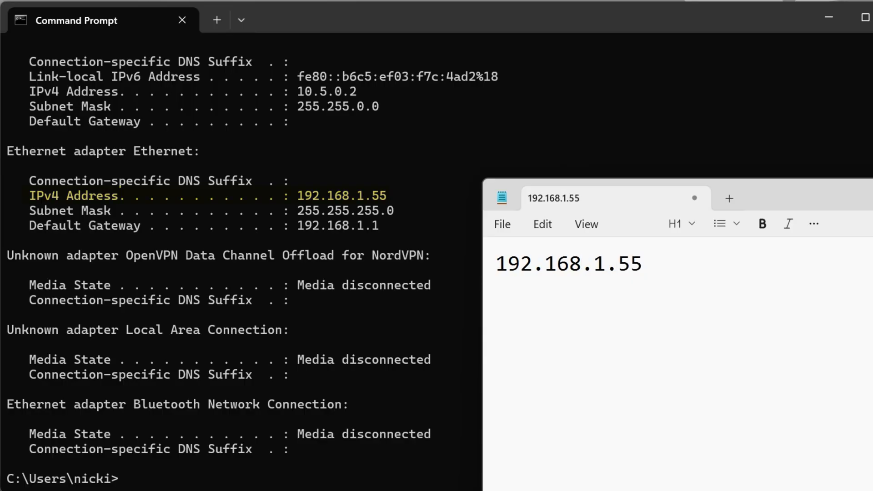
key("Return")
type("Defa")
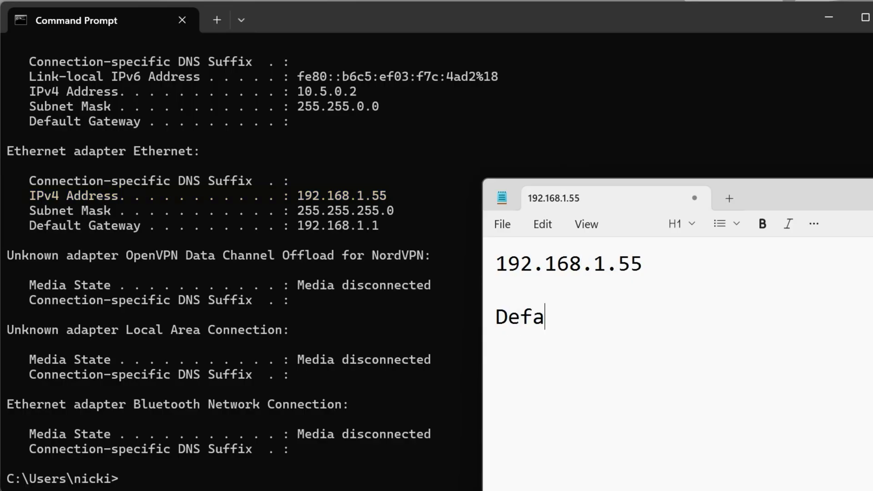
type("ult Gateway")
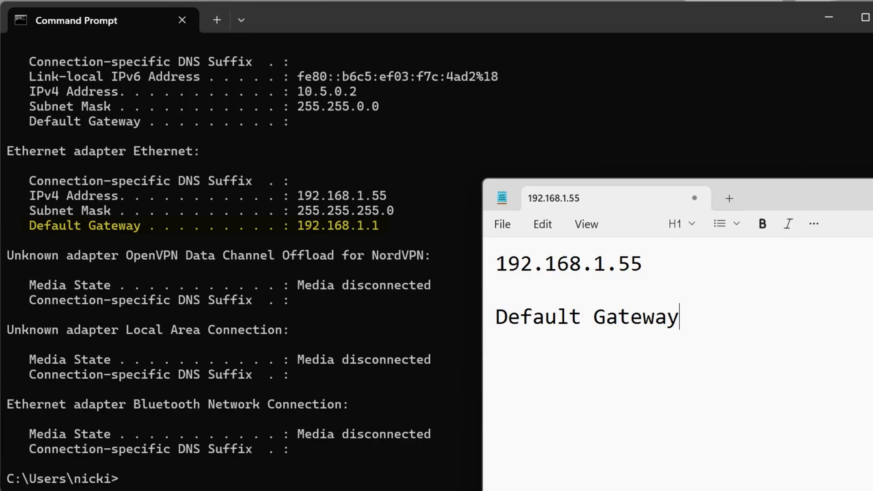
type(": 192.168.1.1")
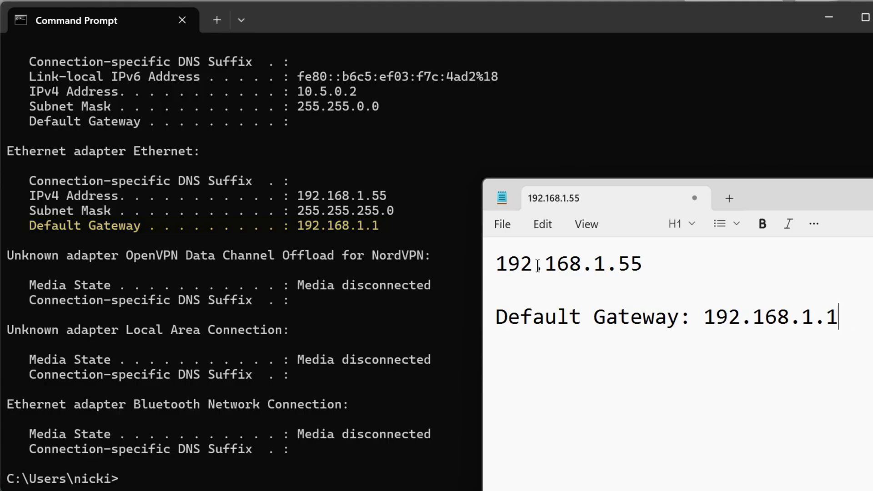
left_click(508, 264)
type("IPv4:")
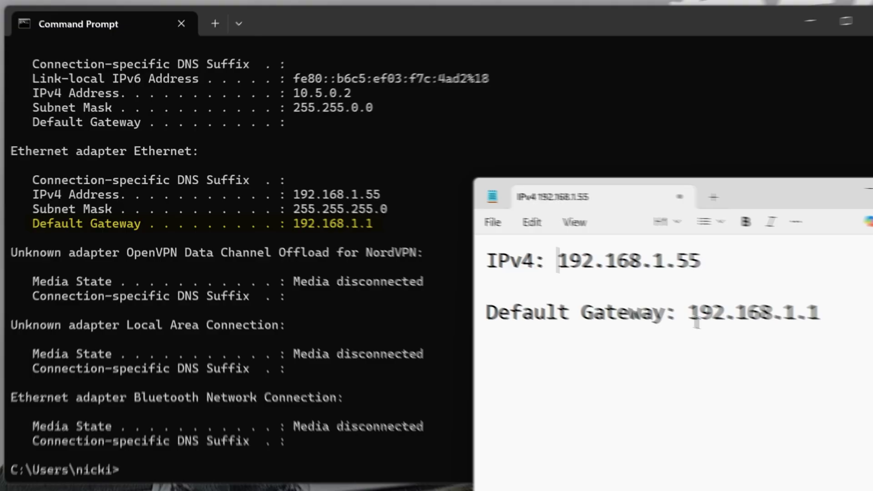
left_click_drag(702, 317, 872, 333)
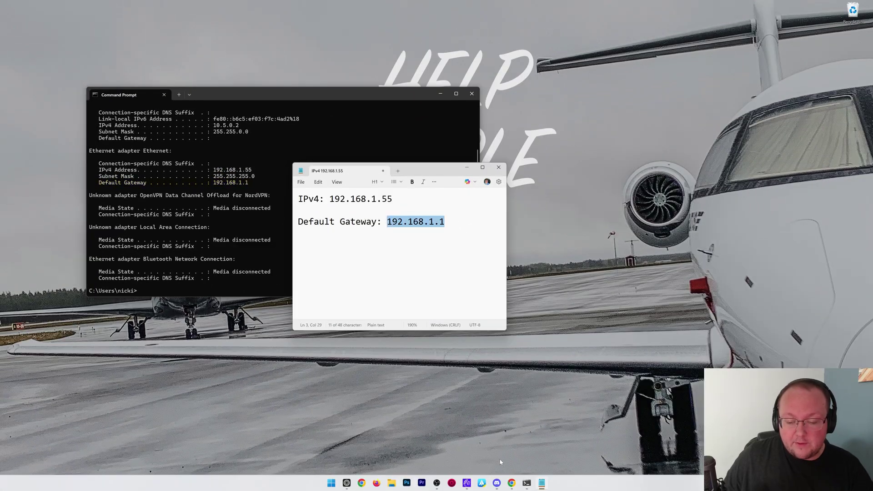
Load the router admin page at 192.168.1.1 in a new Chrome tab.
key("alt+Tab")
key("ctrl+t")
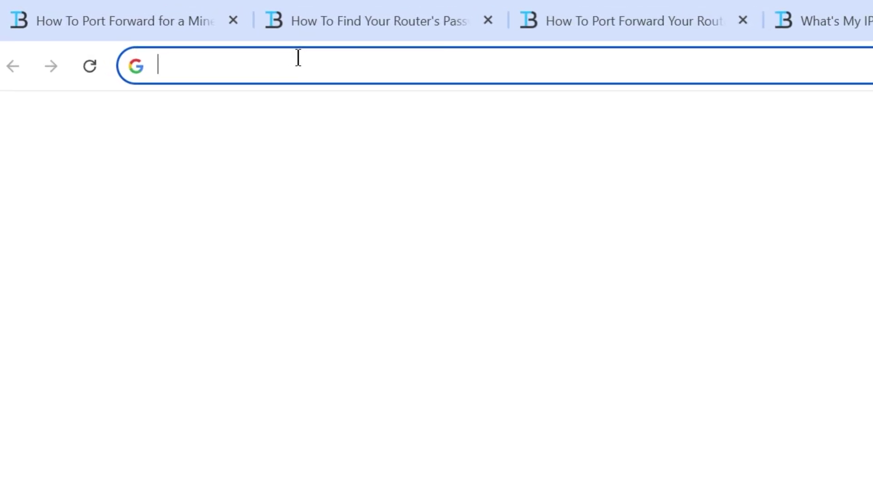
type("192.168.1.1")
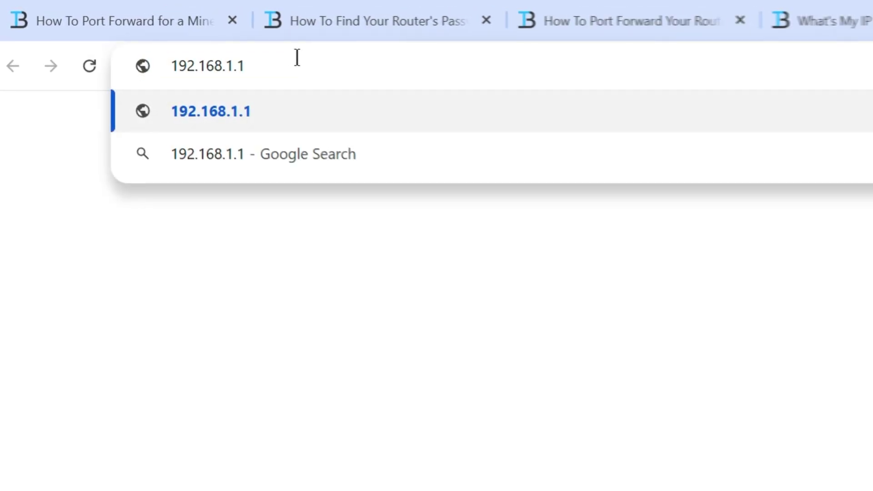
key("Return")
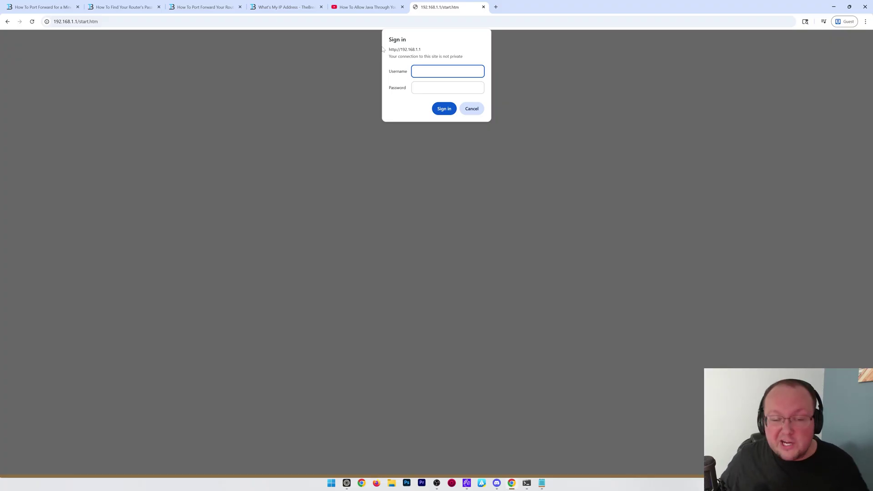
Read the router password guide article, then return to the 192.168.1.1 sign-in tab.
left_click(135, 8)
scroll(276, 144, "down", 2)
scroll(307, 233, "down", 13)
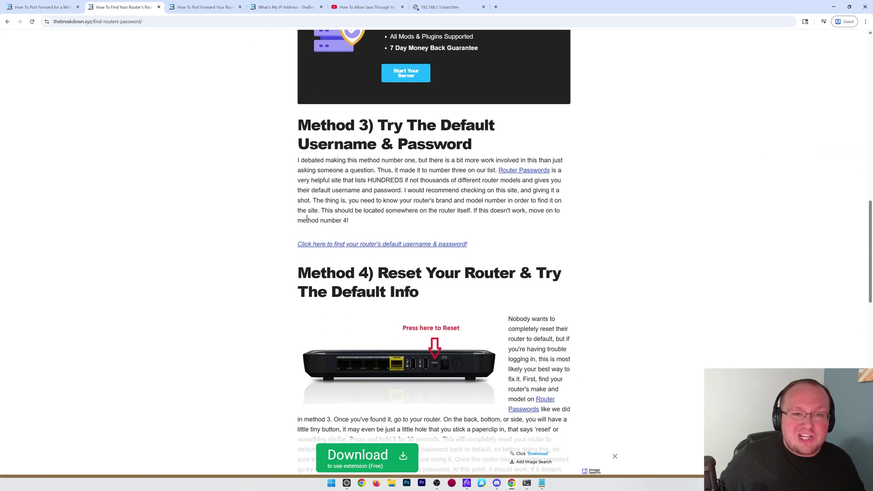
left_click(438, 7)
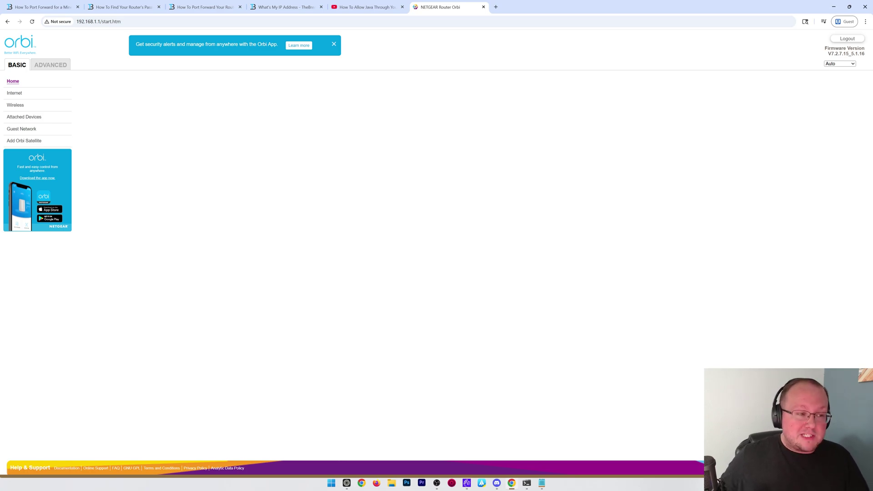
Go to the Advanced settings and open Port Forwarding / Port Triggering.
left_click(54, 66)
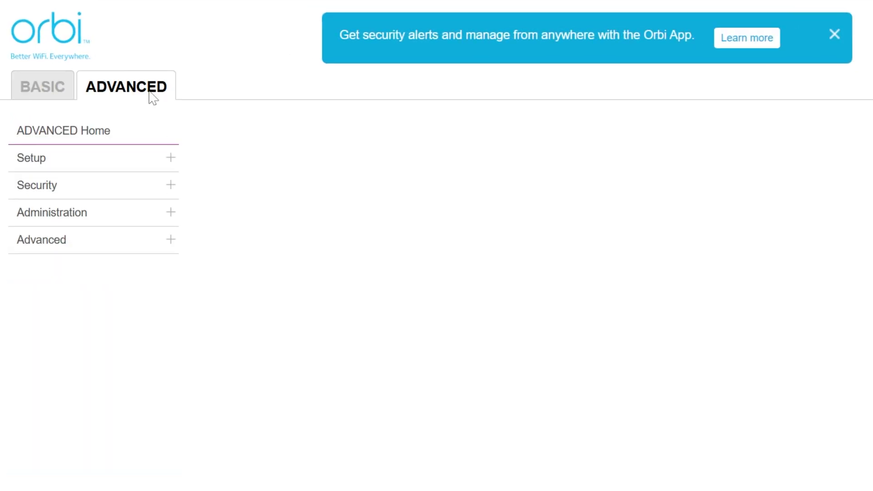
left_click(116, 250)
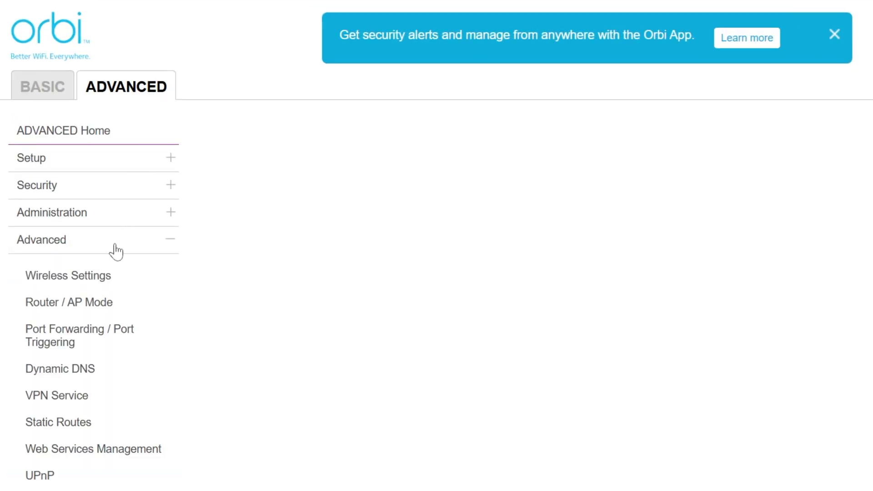
left_click(80, 332)
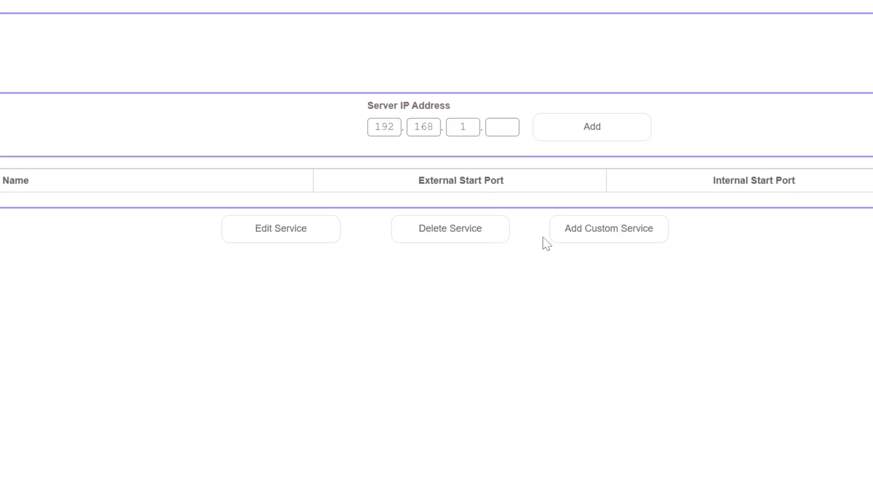
Add custom service 'Minecraft' on TCP/UDP with external port 25565 and separate internal port 25565.
left_click(569, 232)
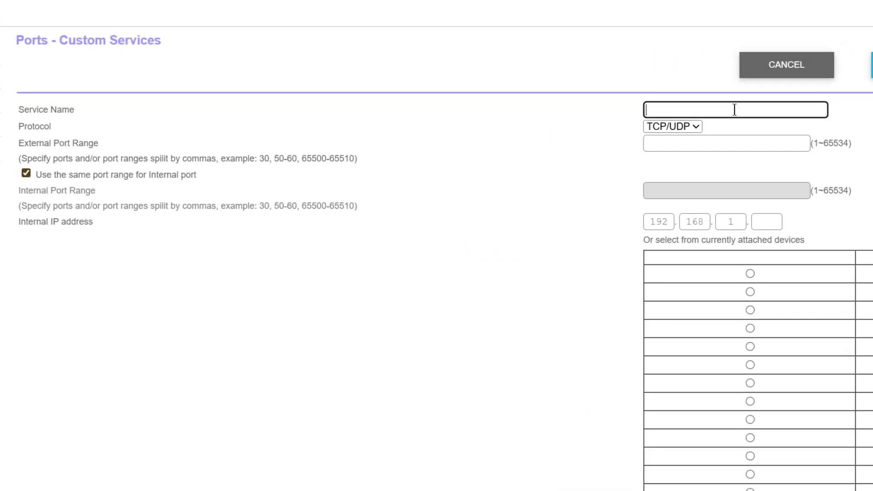
type("Minecraft")
left_click(653, 129)
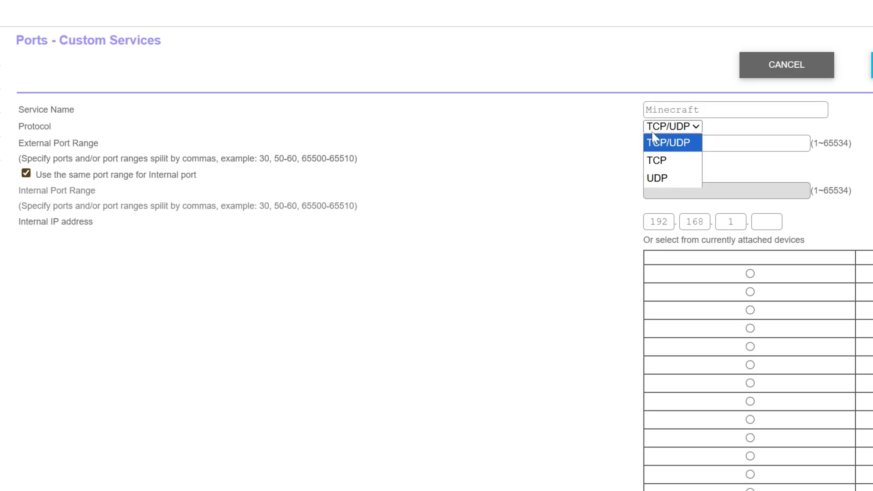
left_click(681, 146)
left_click(678, 142)
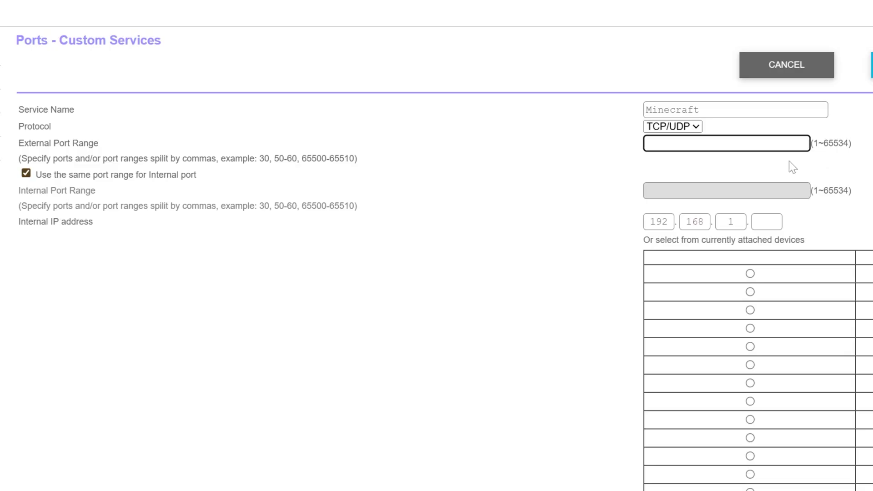
type("25565")
left_click(26, 174)
double_click(729, 191)
left_click(676, 192)
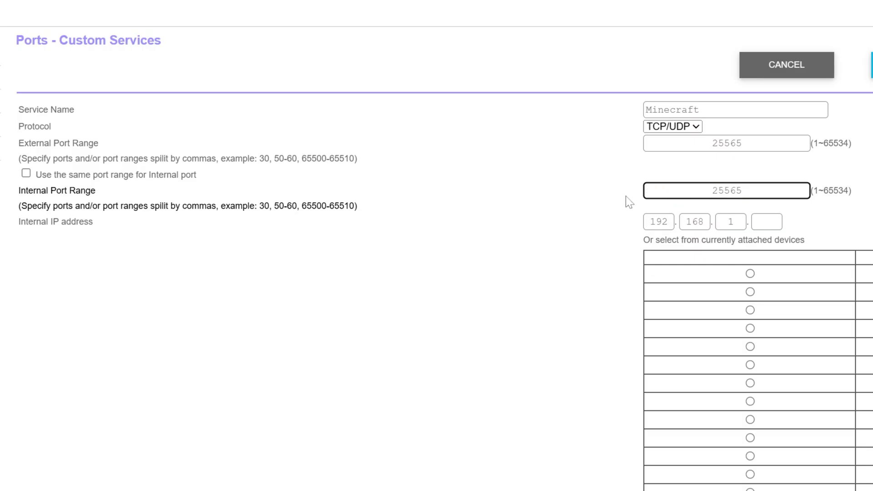
Set the Minecraft rule's internal IP address to 192.168.1.55.
left_click(769, 221)
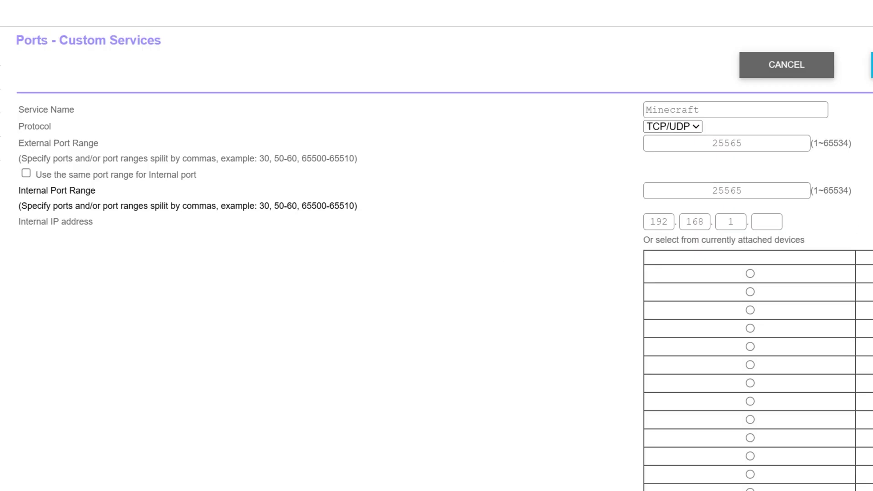
left_click(773, 217)
type("55")
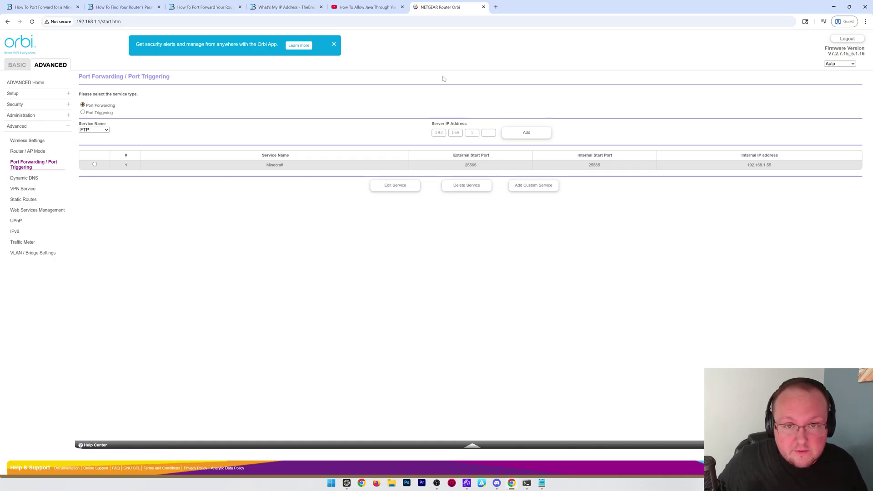
Switch to the What's My IP Address tab to see the public IP.
left_click(287, 7)
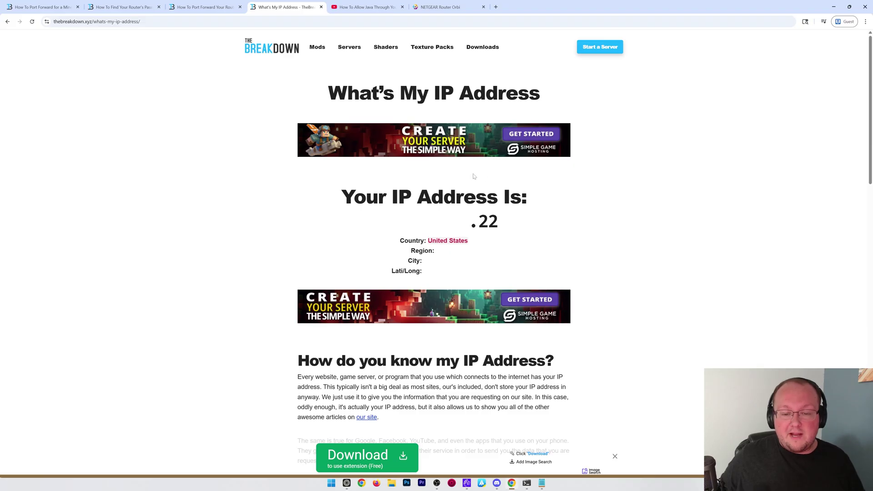
Copy the public IP from The Breakdown page, return to the Orbi tab, and minimize Chrome.
left_click(441, 206)
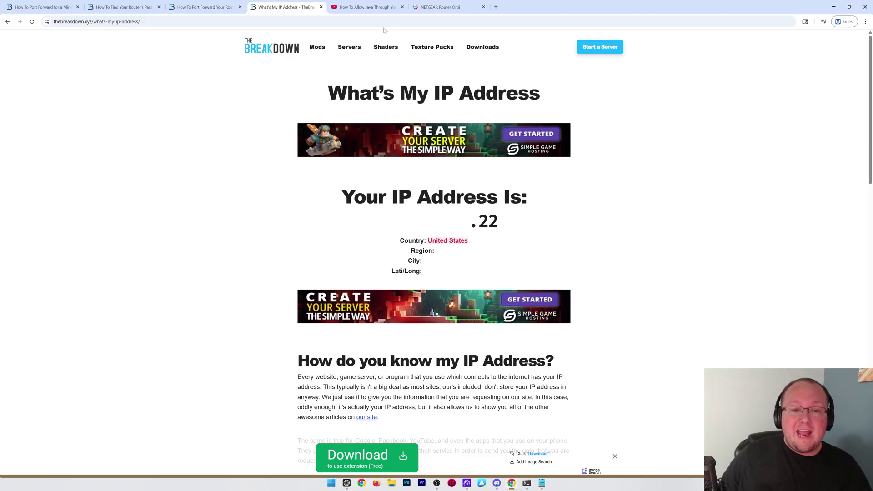
left_click(425, 11)
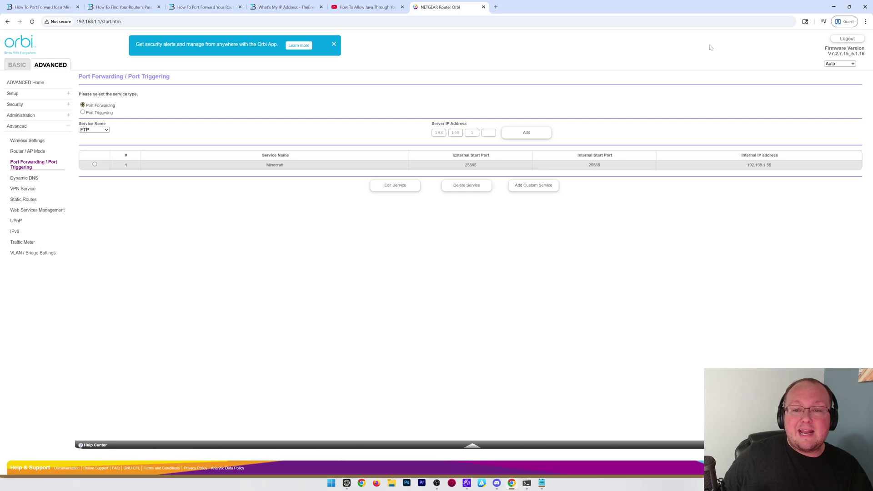
left_click(835, 6)
Close the ipconfig Command Prompt, then open and close the Minecraft Server folder.
left_click(472, 94)
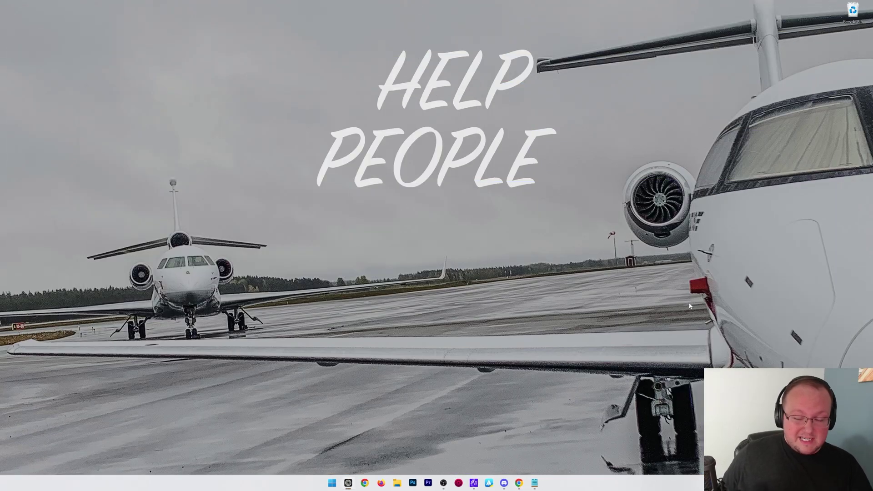
left_click(399, 484)
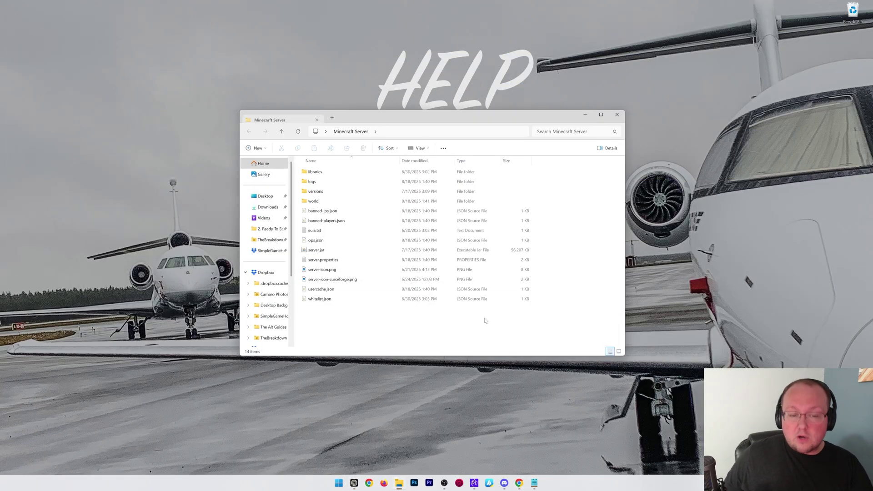
left_click(617, 115)
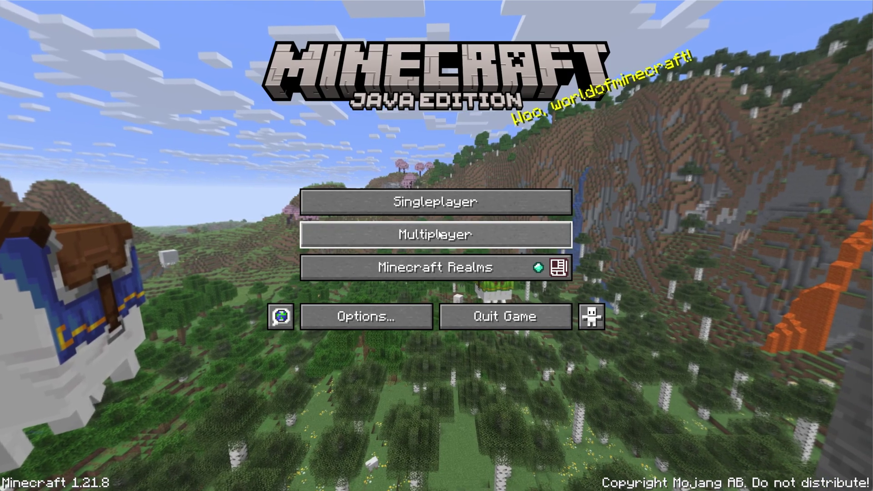
Enter Minecraft Multiplayer, accept the third-party caution, and start adding a new server.
left_click(435, 232)
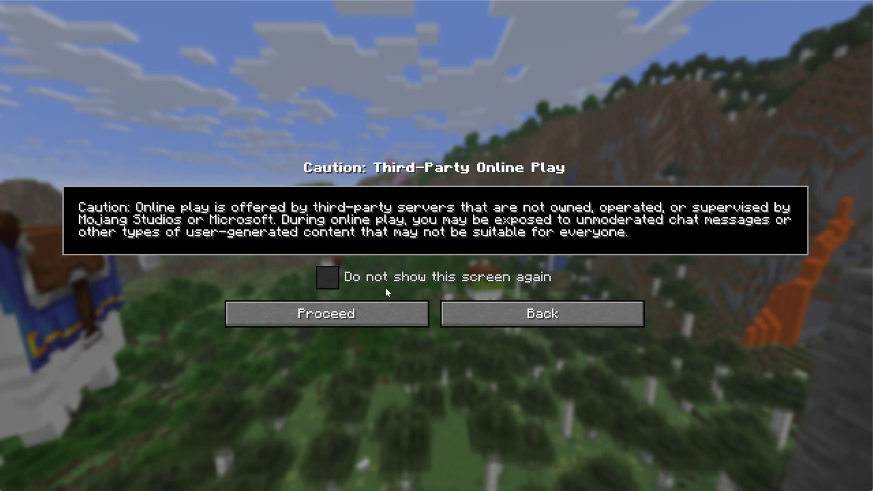
left_click(381, 310)
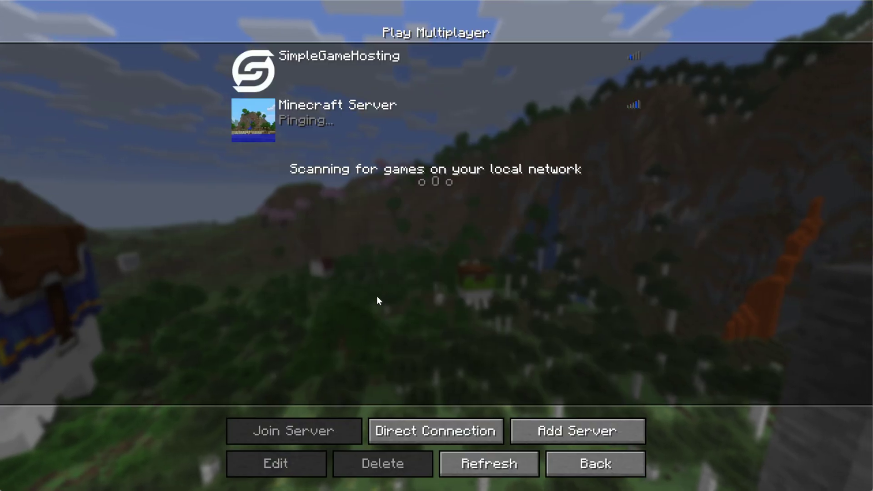
left_click(529, 431)
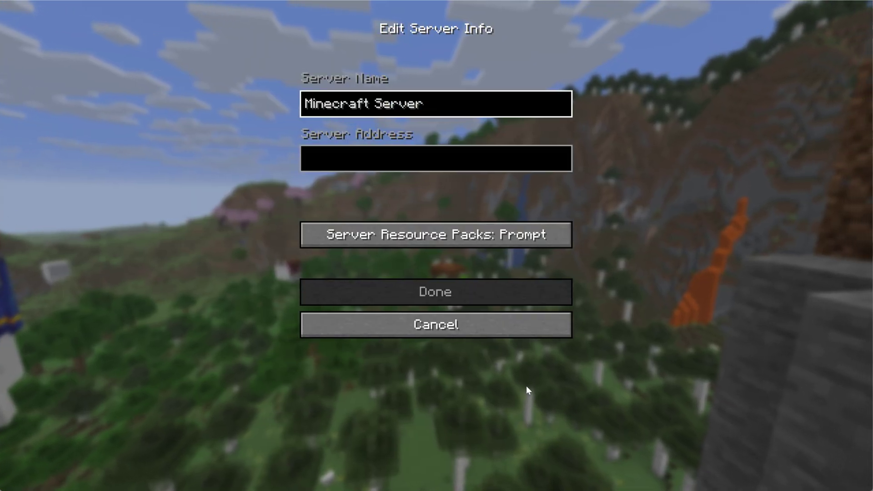
Name the server 'Port Forward' and paste the public IP as its server address.
key("ctrl+a")
type("For")
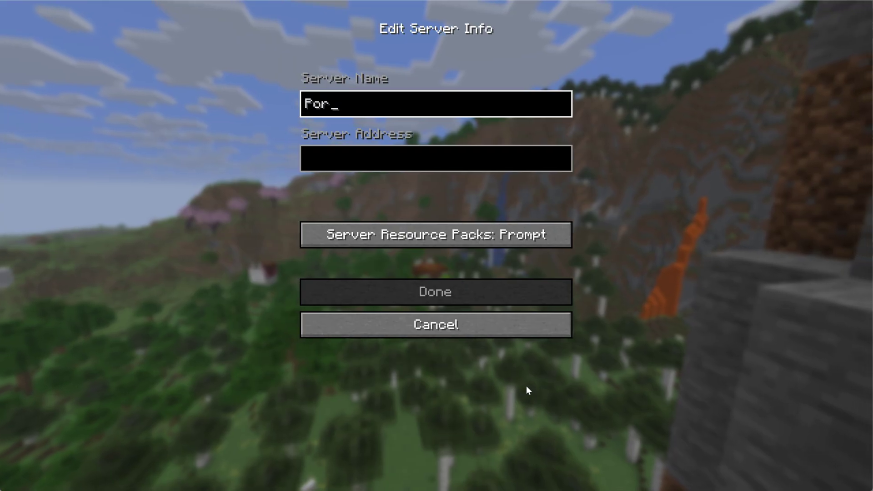
type("t Forward")
key("Tab")
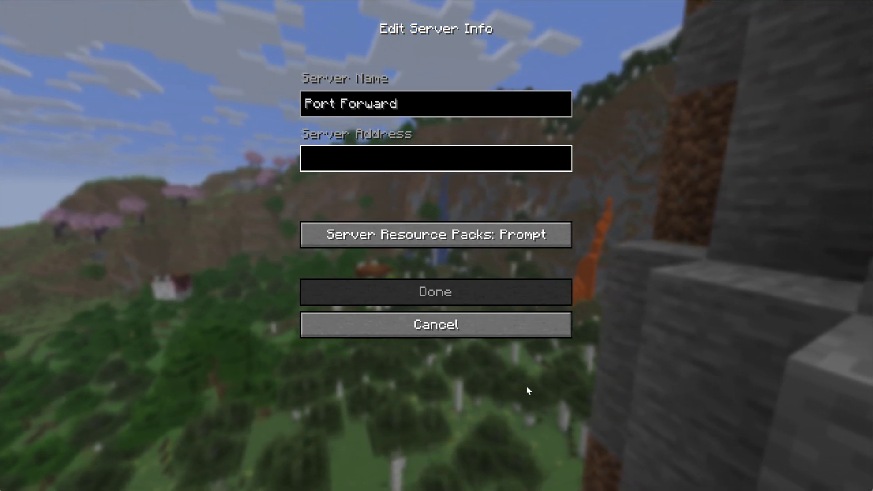
key("ctrl+v")
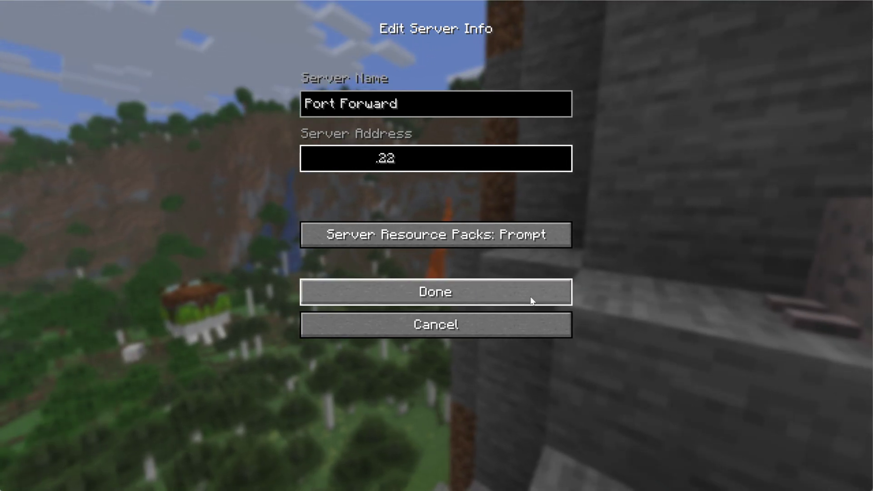
Save the Port Forward entry, join that server, and open the in-game chat.
left_click(531, 300)
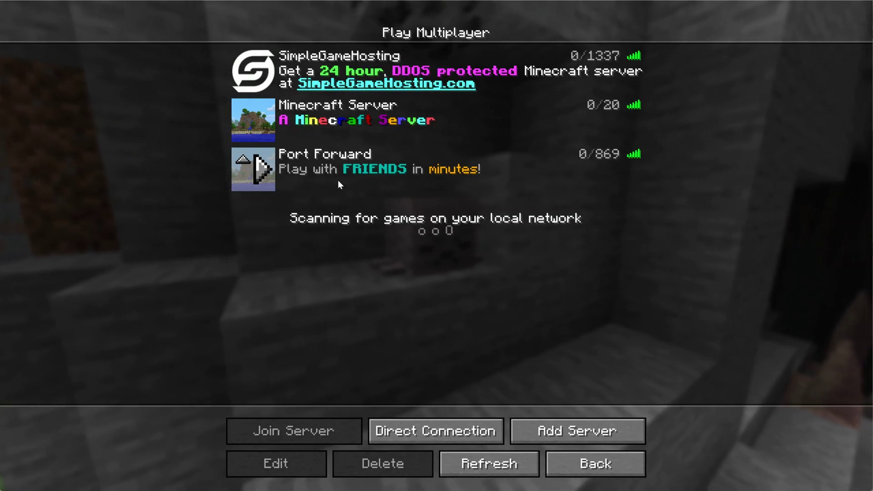
double_click(338, 182)
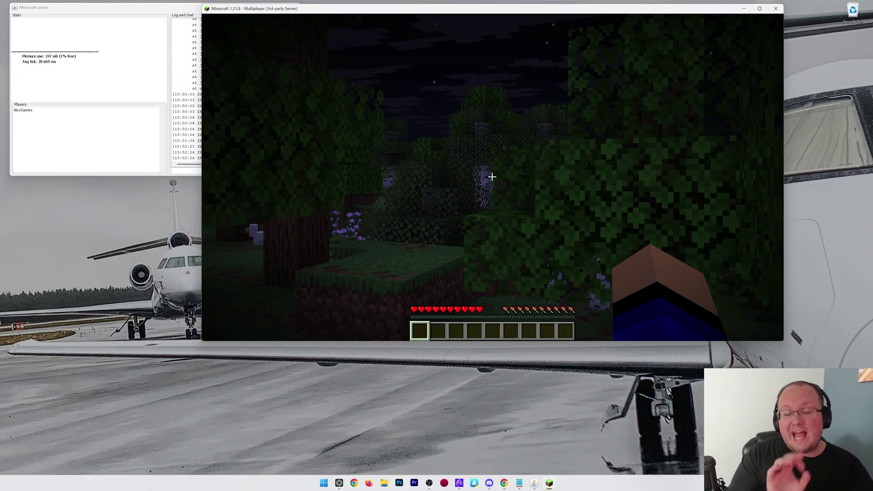
key("t")
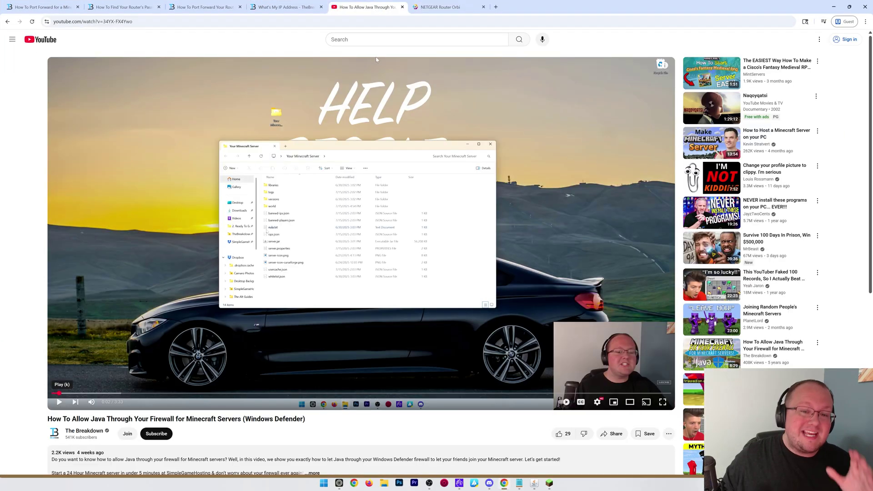
Leave the YouTube firewall video for 'How To Port Forward for a Minecraft Server'.
scroll(552, 260, "down", 2)
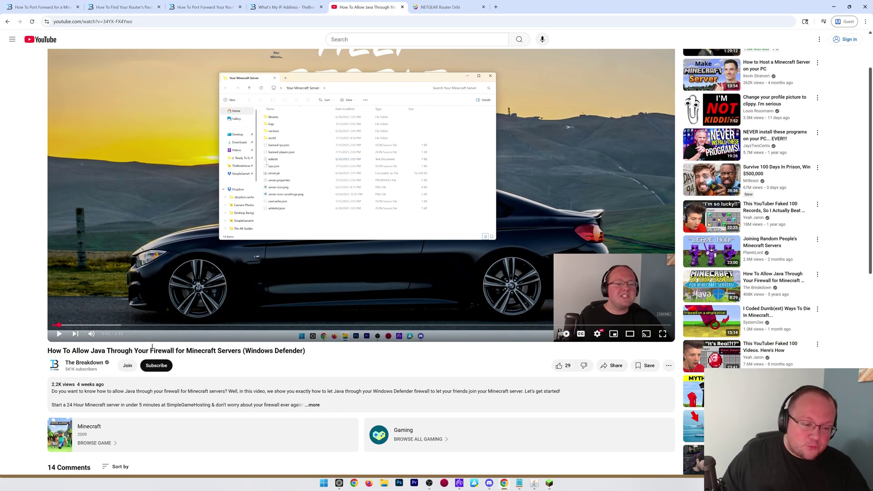
scroll(380, 392, "up", 2)
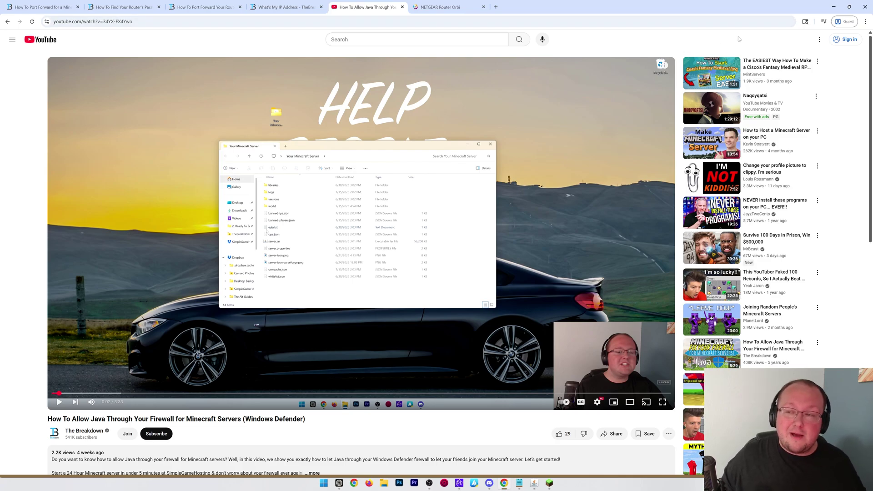
left_click(63, 9)
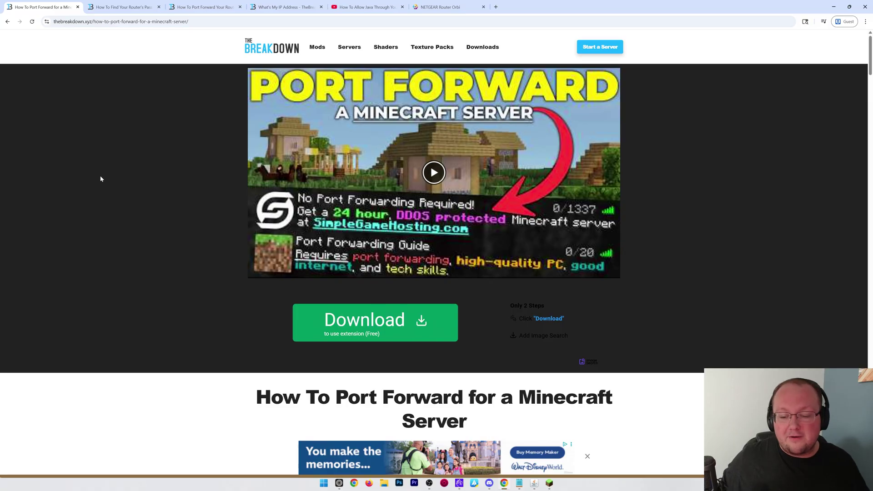